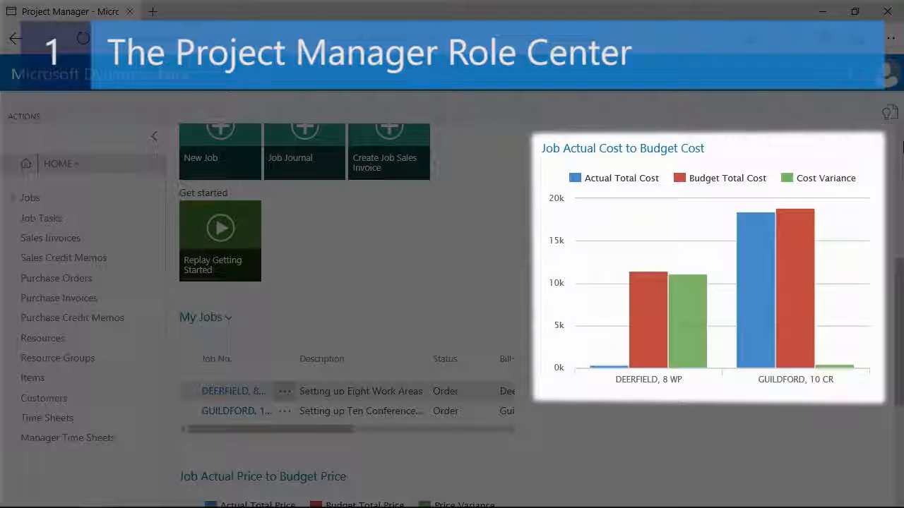
Inspect the GUILDFORD, 10 CR bars in the Job Actual Price to Budget Price chart and open the job behind them.
scroll(901, 146, down, 3)
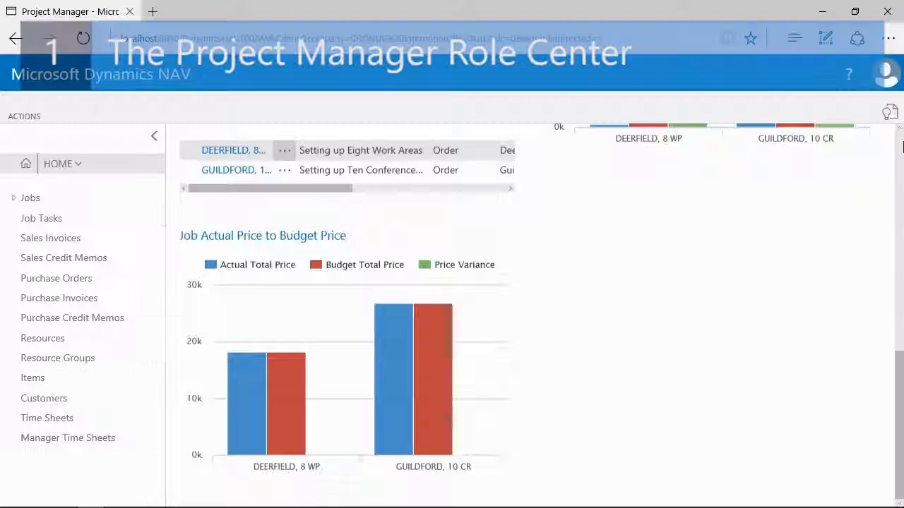
mouse_move(425, 373)
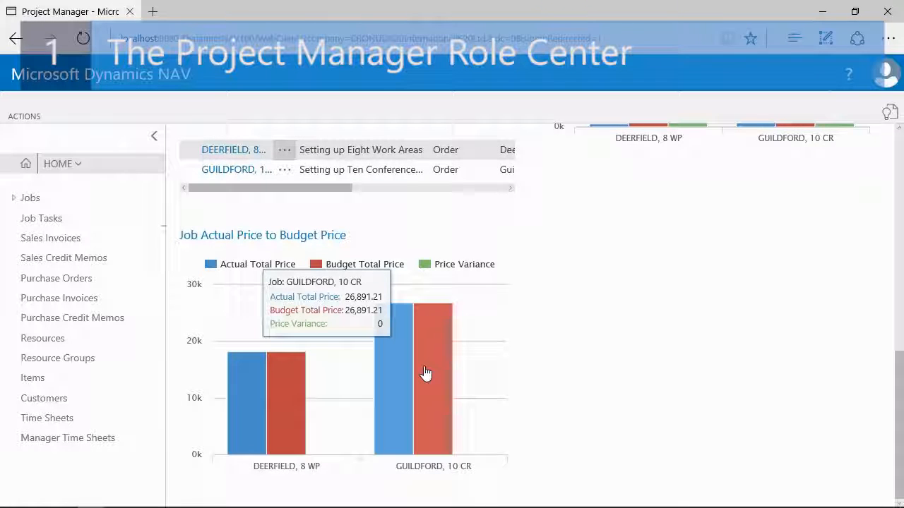
click(426, 373)
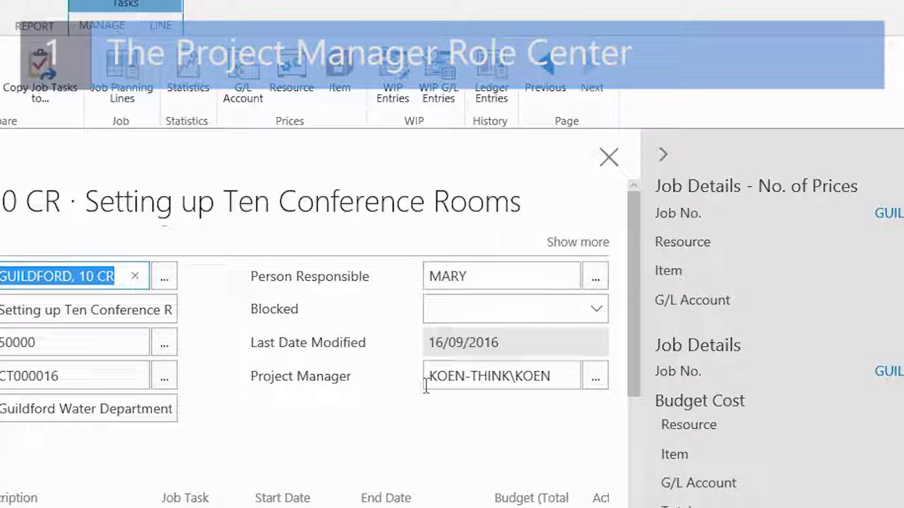
Clear the project manager on the GUILDFORD, 10 CR job card and return to the Role Center.
click(557, 415)
click(559, 379)
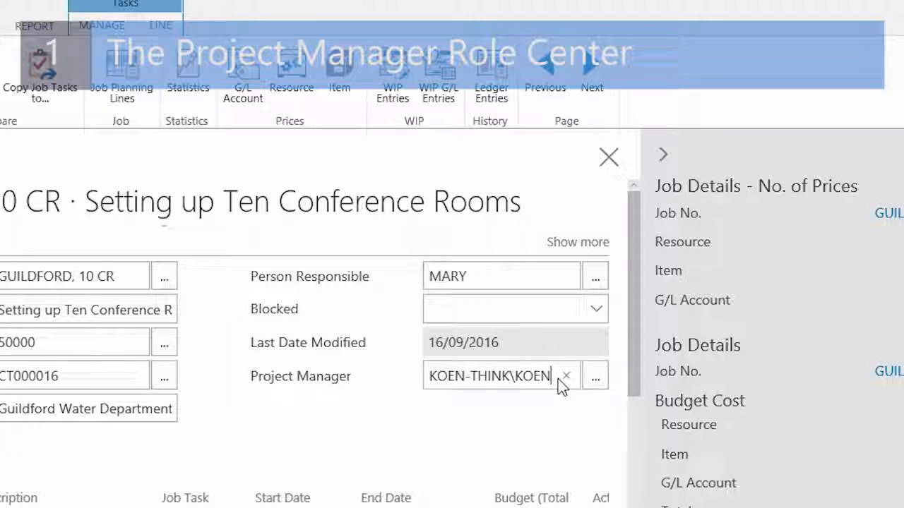
click(565, 377)
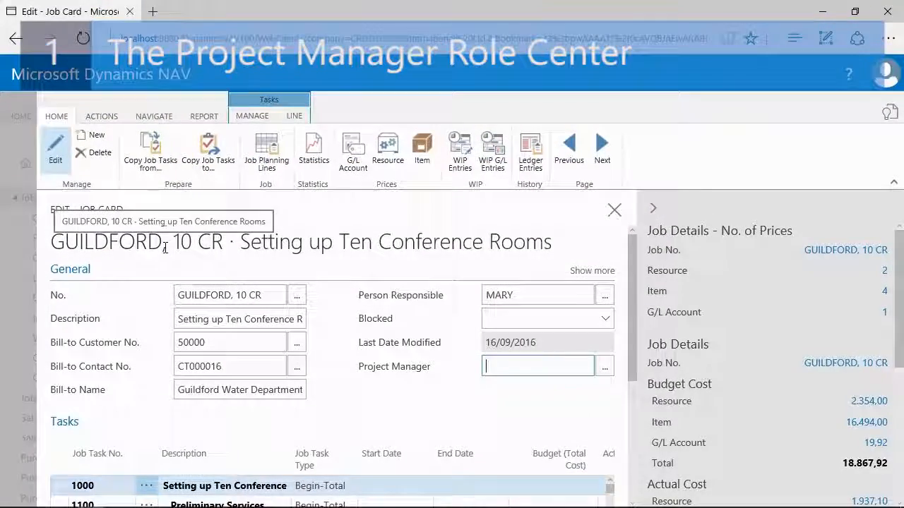
key(Tab)
key(Escape)
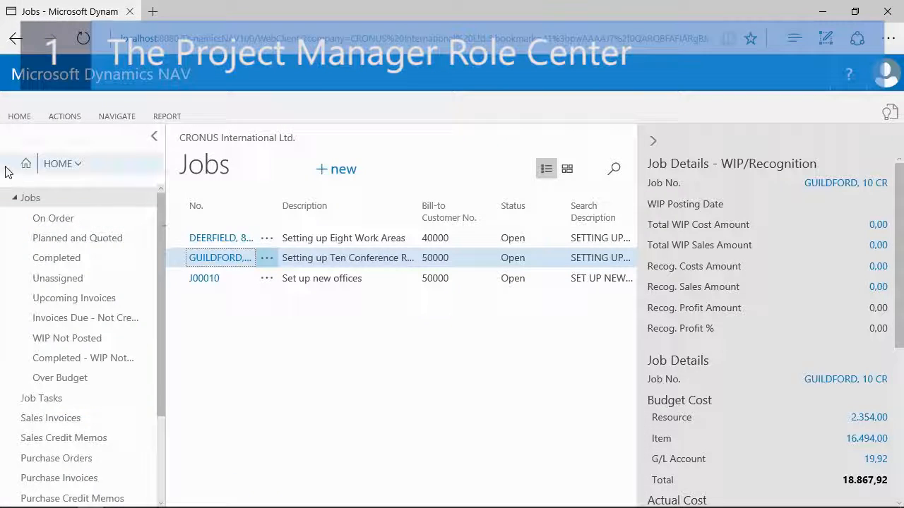
click(26, 164)
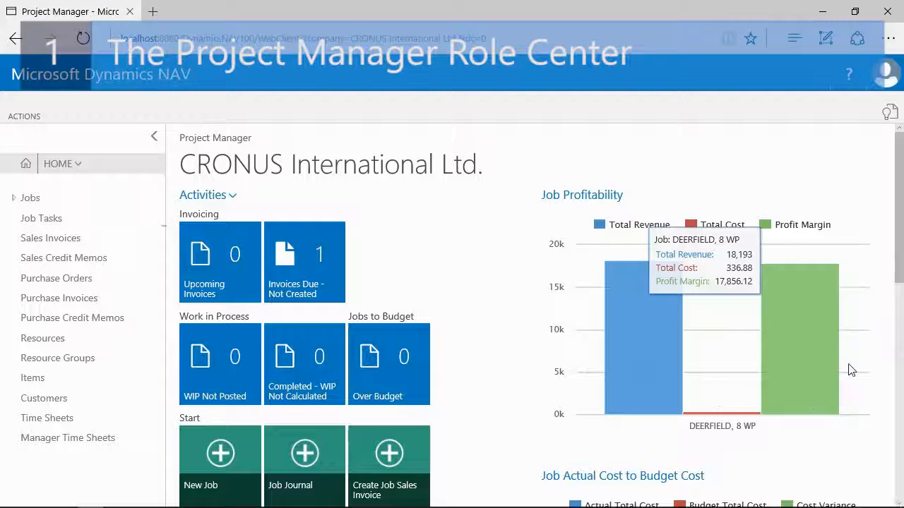
Review the My Jobs list, including its further columns, the DEERFIELD, 8 WP job card and the list's available actions.
drag(900, 275, 899, 490)
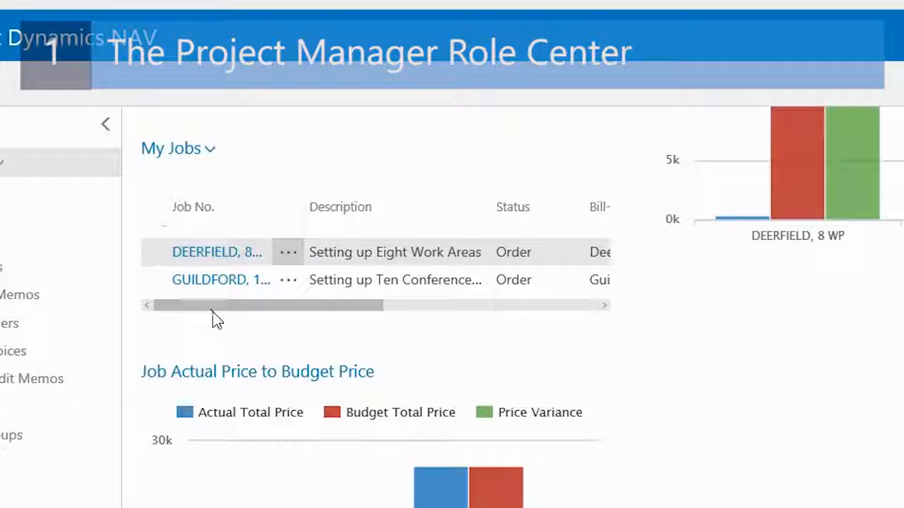
drag(212, 312, 343, 319)
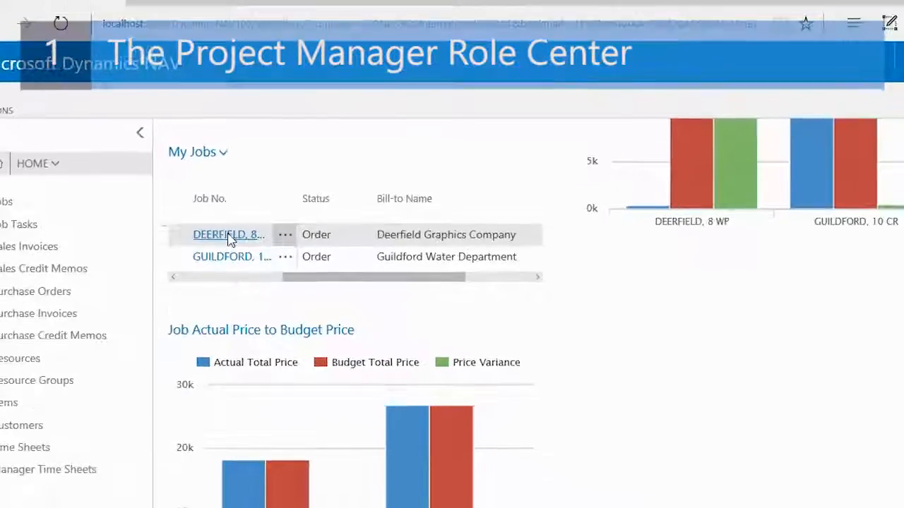
click(229, 237)
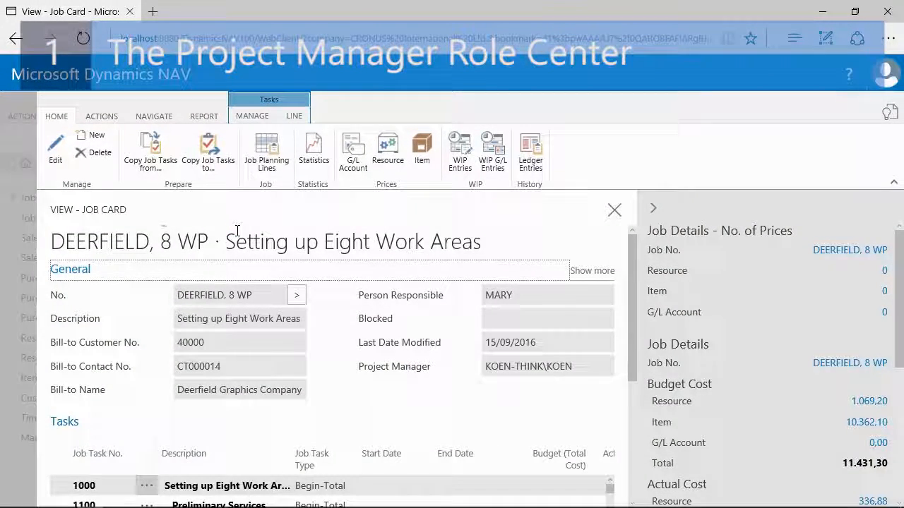
key(Escape)
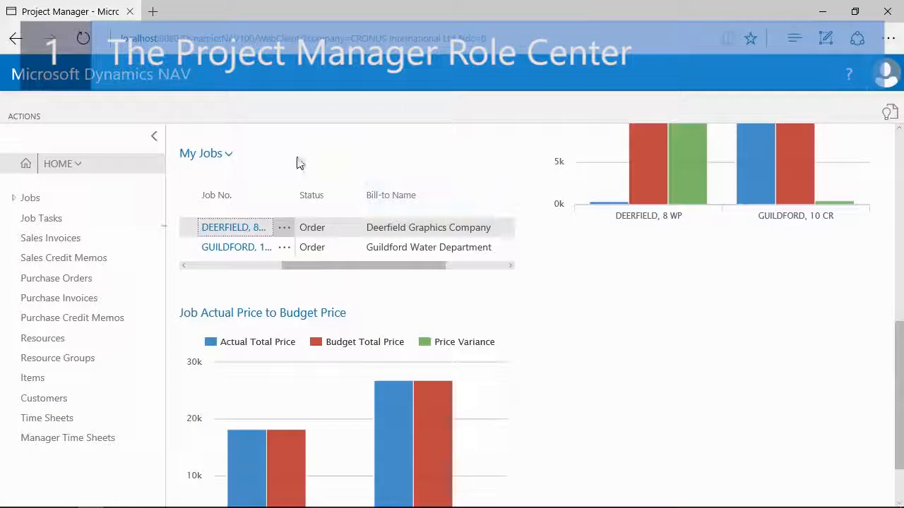
click(210, 155)
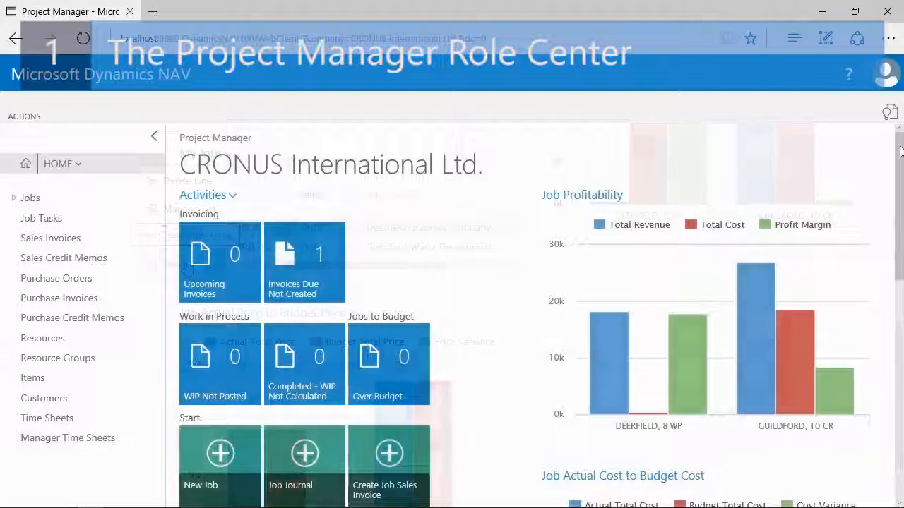
Examine the Role Center's available actions for job reports, time sheets and job closing.
scroll(540, 315, down, 2)
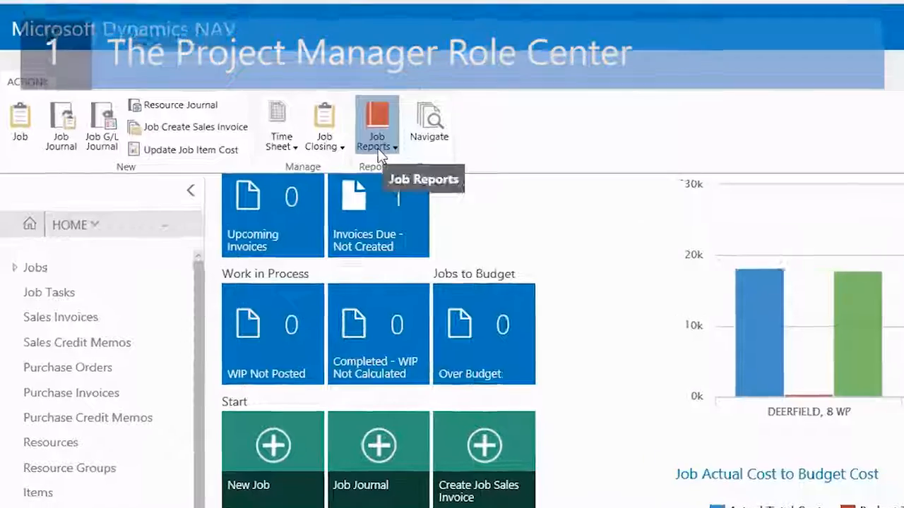
click(303, 163)
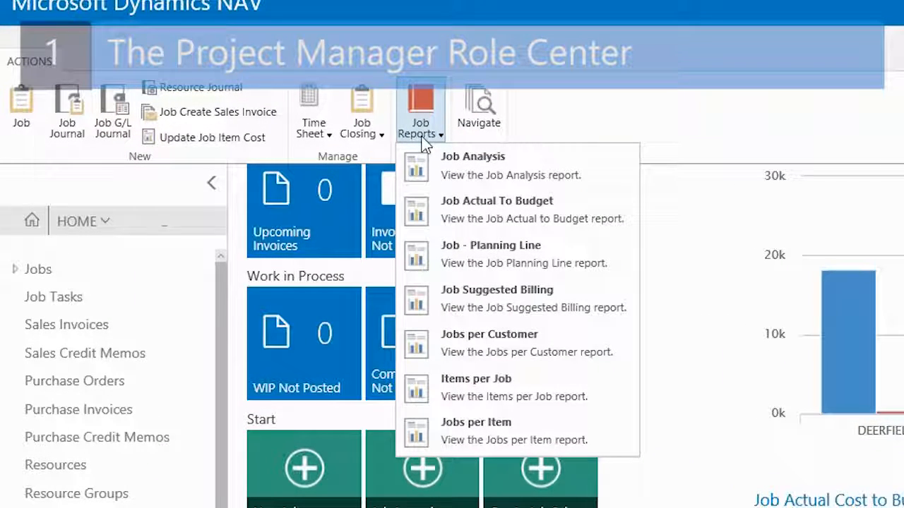
click(309, 137)
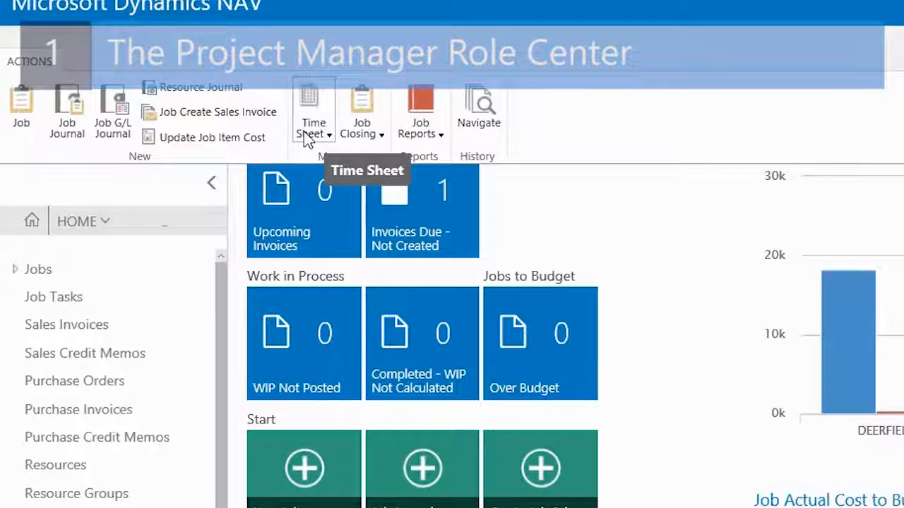
click(307, 137)
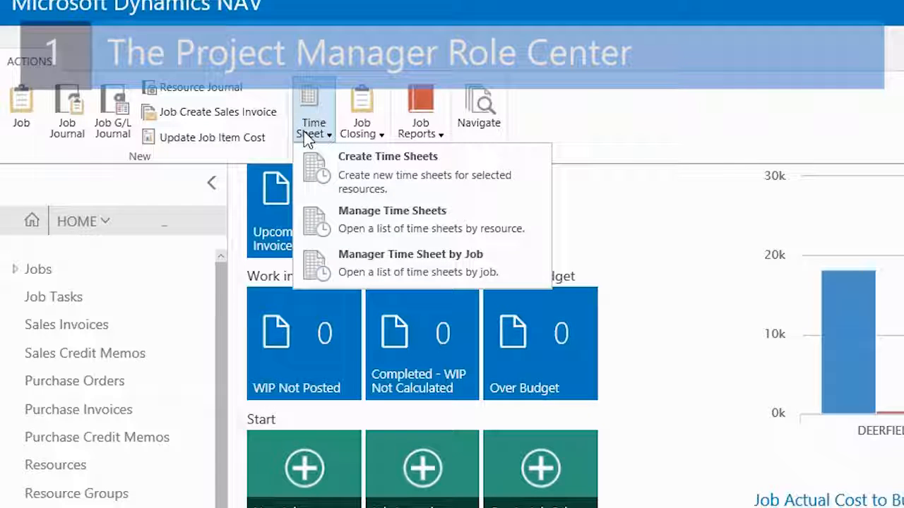
click(369, 134)
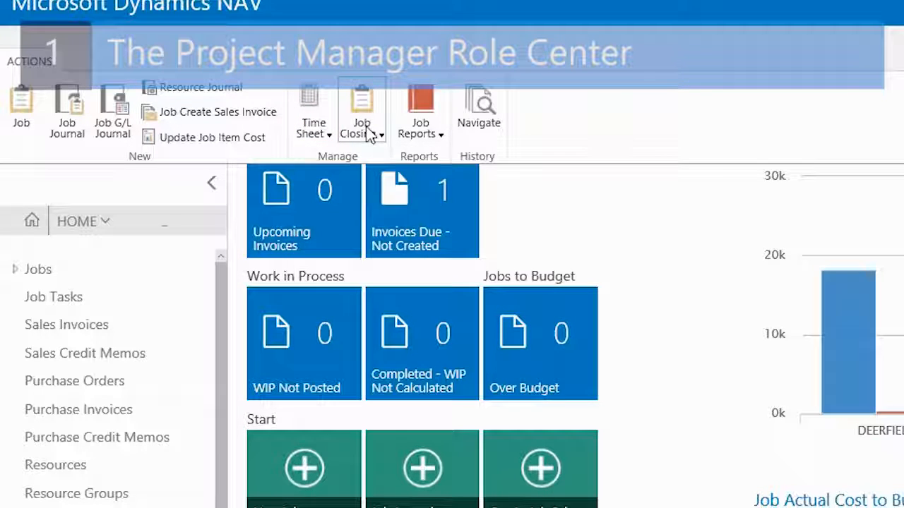
click(369, 134)
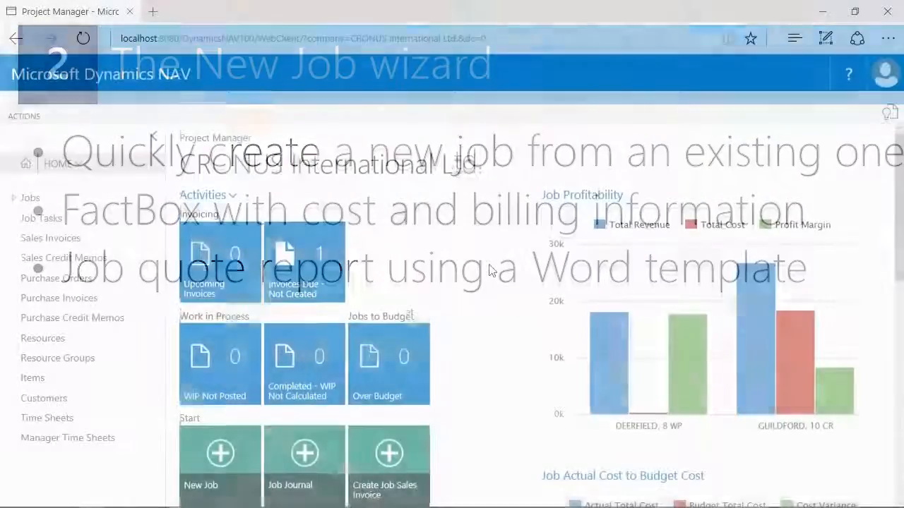
Start the Create New Job wizard and proceed with creating the job from an existing job.
scroll(489, 269, down, 2)
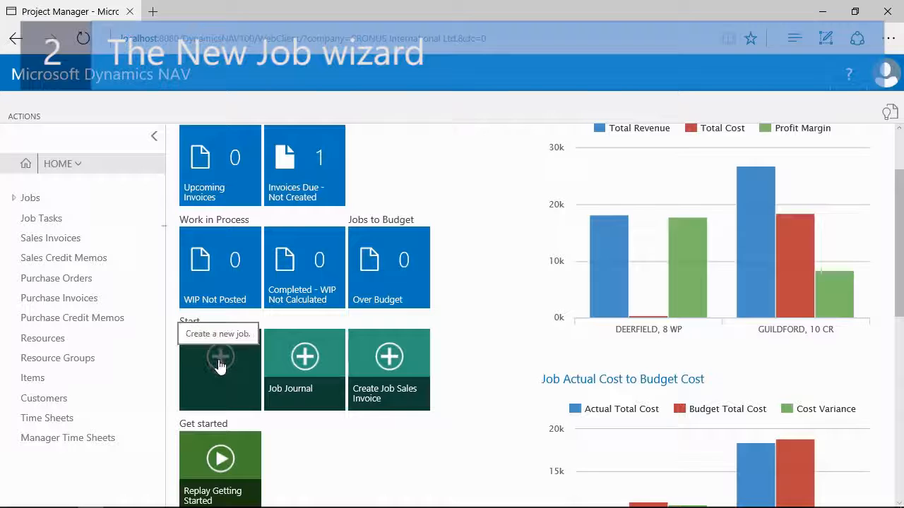
click(218, 360)
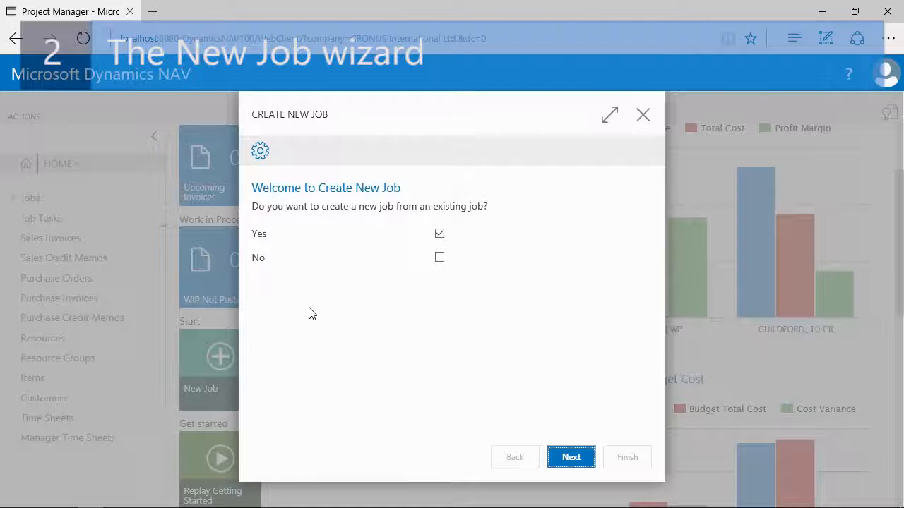
click(583, 458)
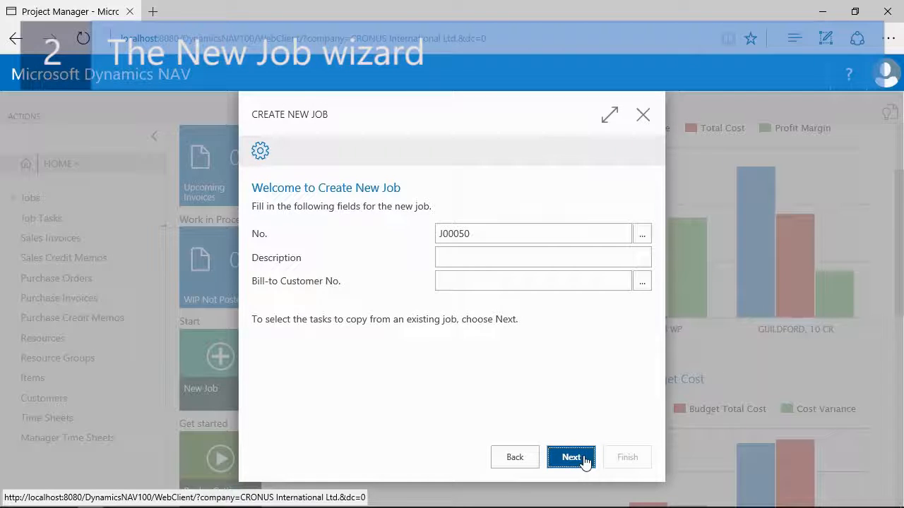
Describe the new job as "Setting up training rooms", bill it to The Cannon Group PLC, and continue to task copying.
click(482, 262)
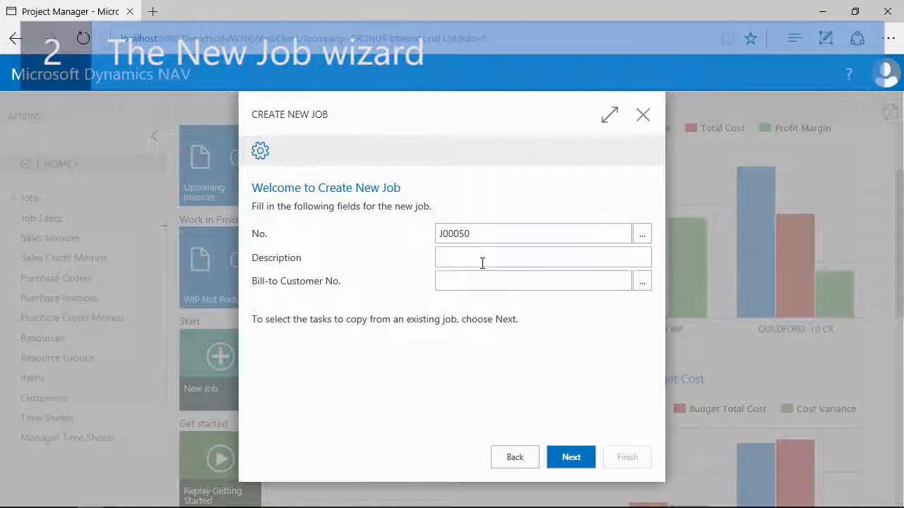
text(Setting up training rooms)
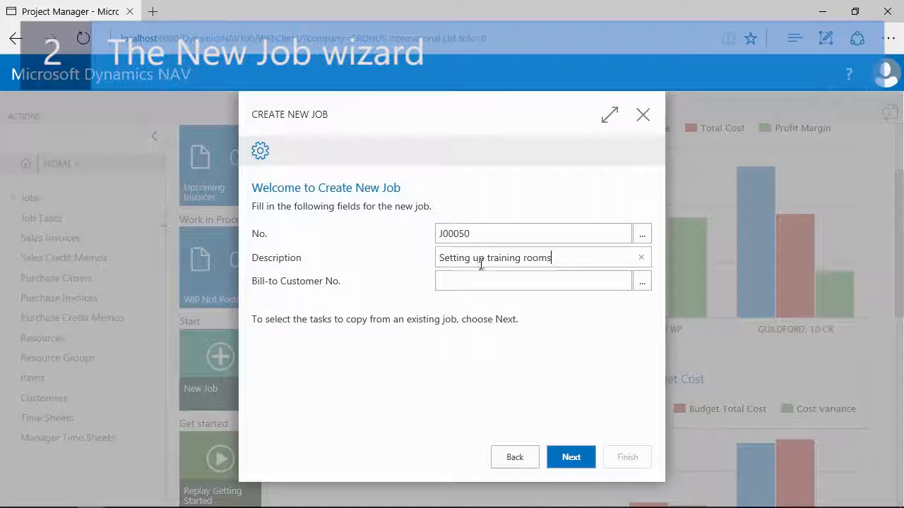
click(475, 283)
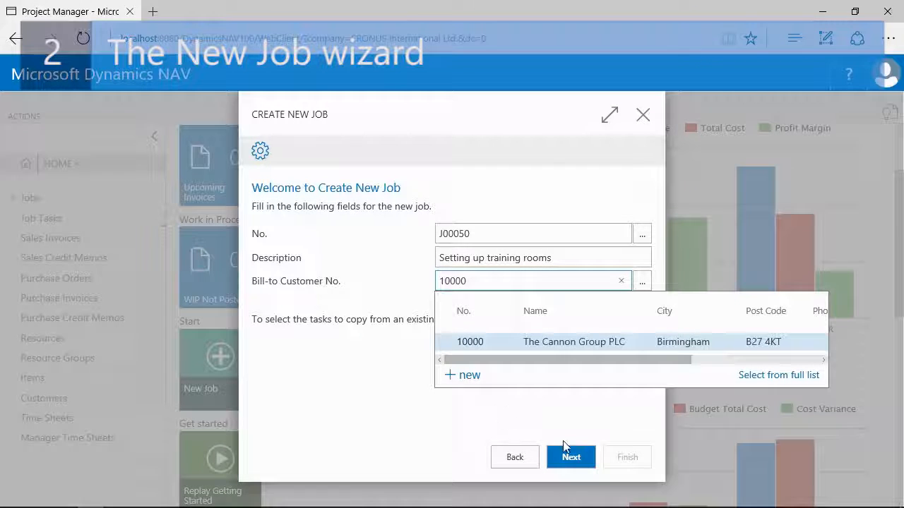
click(576, 458)
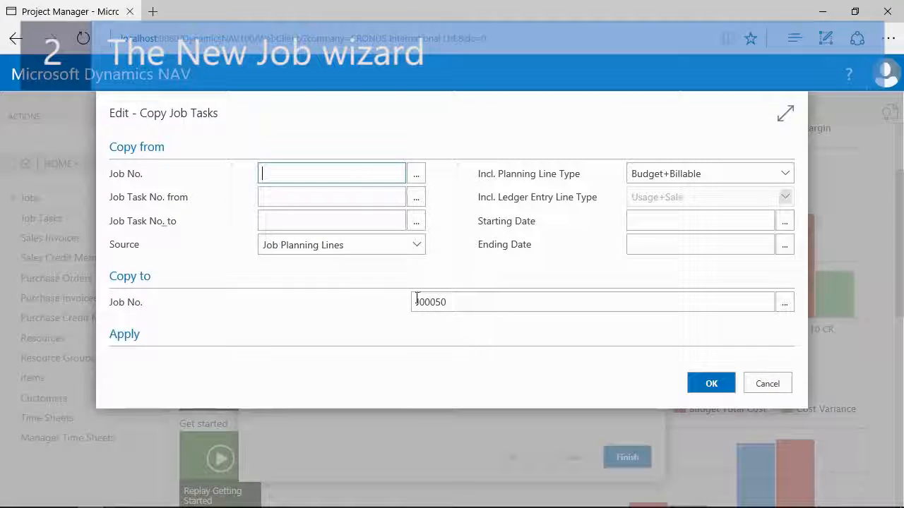
Copy the job tasks from DEERFIELD, 8 WP into the new job J00050 and finish the wizard.
click(416, 180)
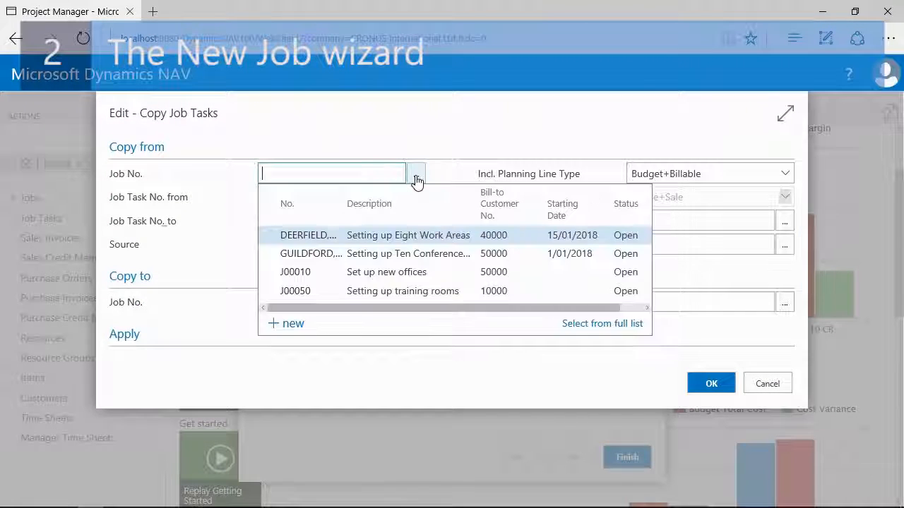
click(279, 240)
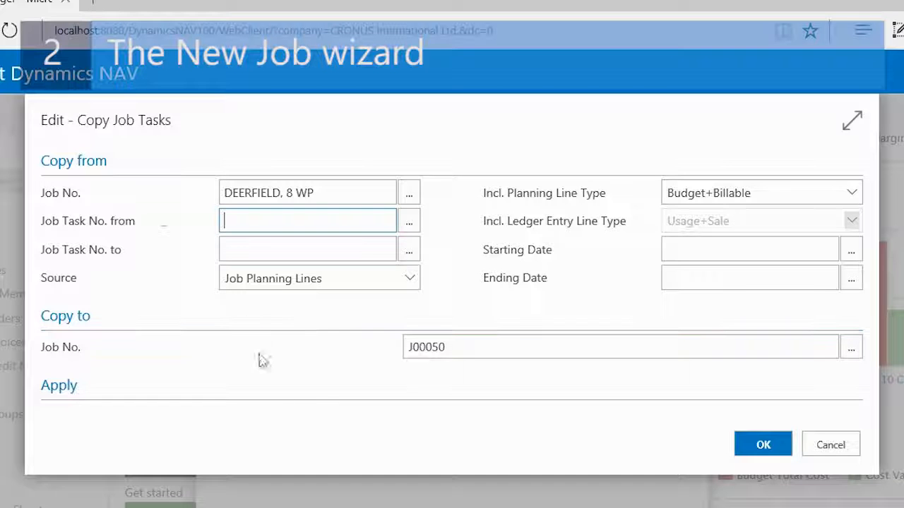
click(756, 443)
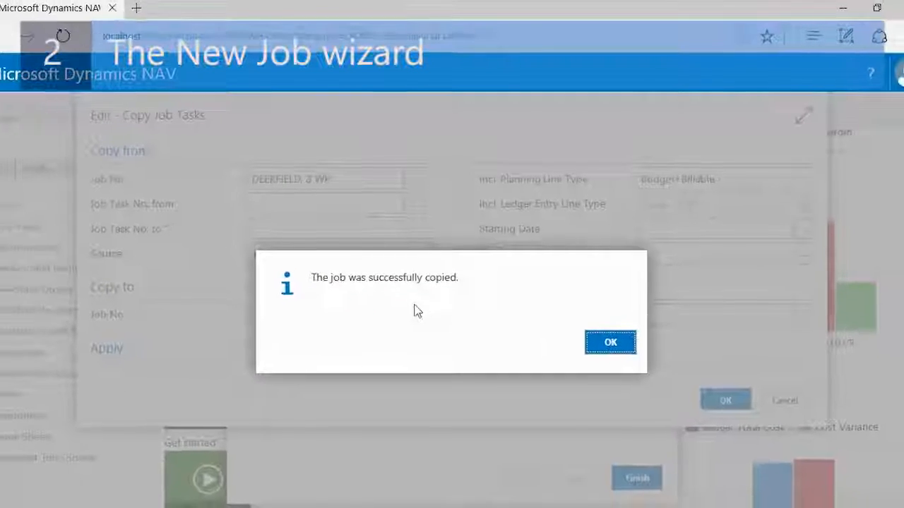
click(600, 333)
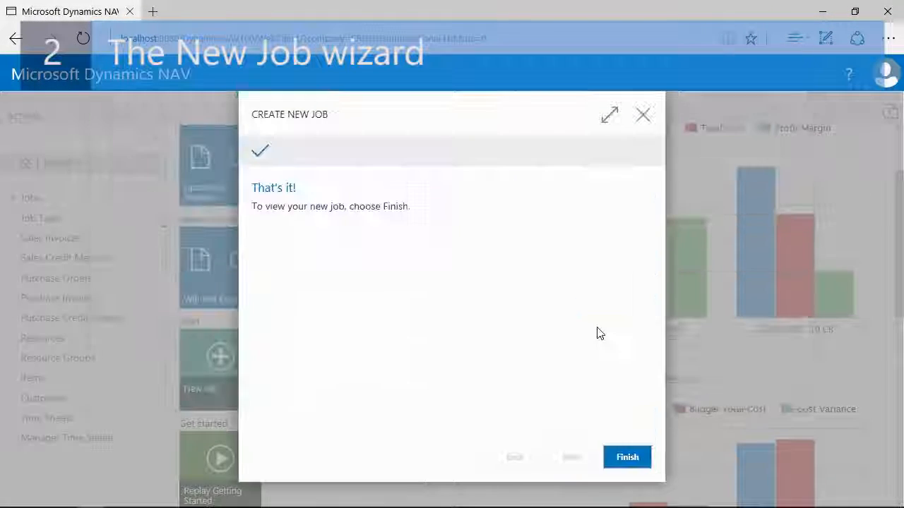
click(631, 456)
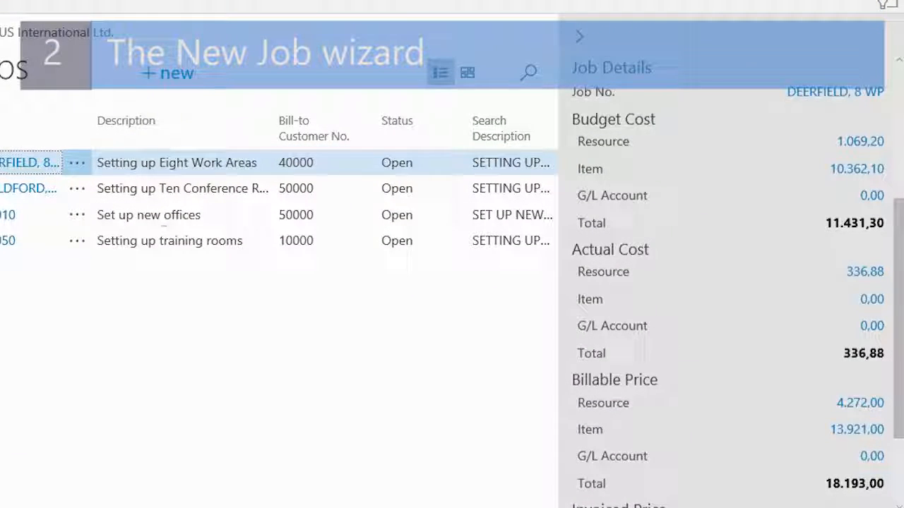
Examine the cost and billing details of the DEERFIELD, 8 WP job, including the planning lines behind its item budget cost.
scroll(727, 297, down, 2)
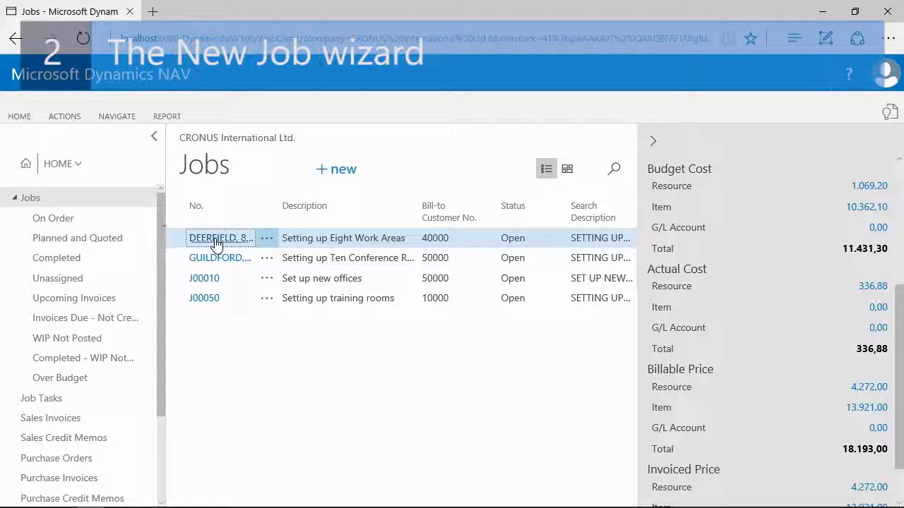
click(215, 240)
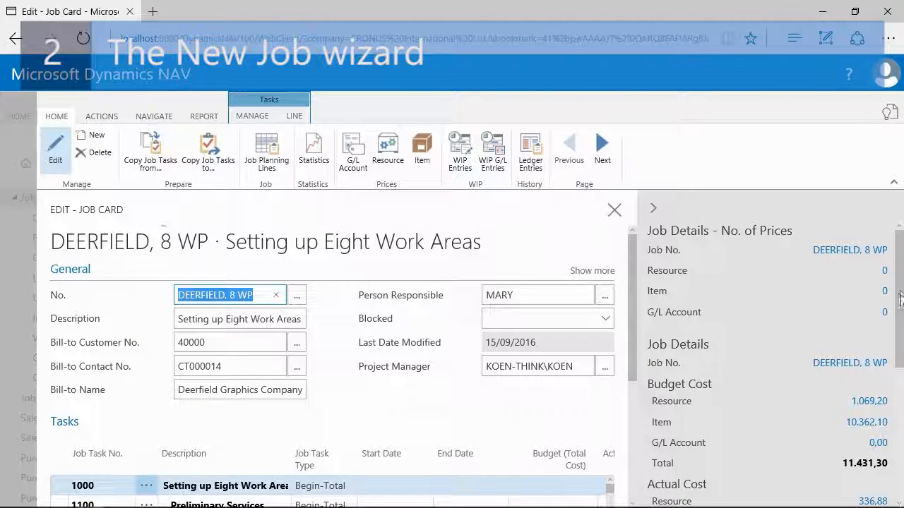
drag(902, 283, 902, 322)
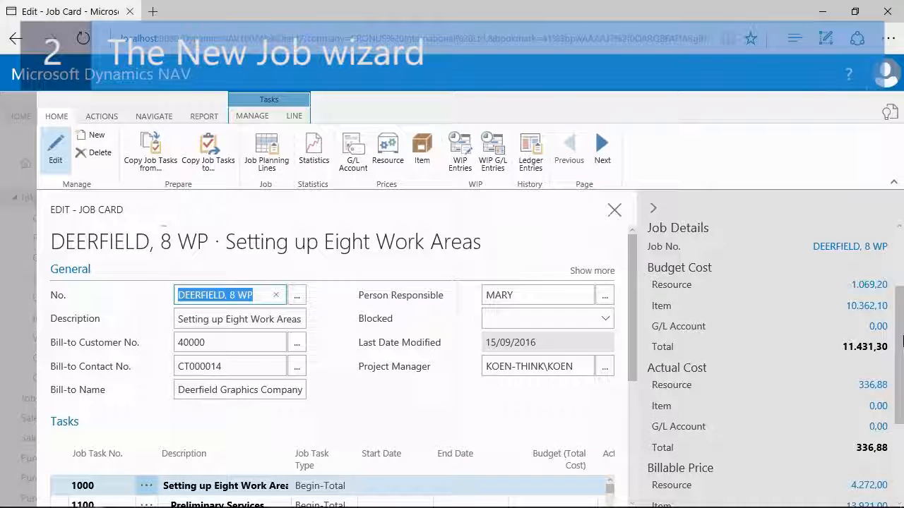
click(857, 309)
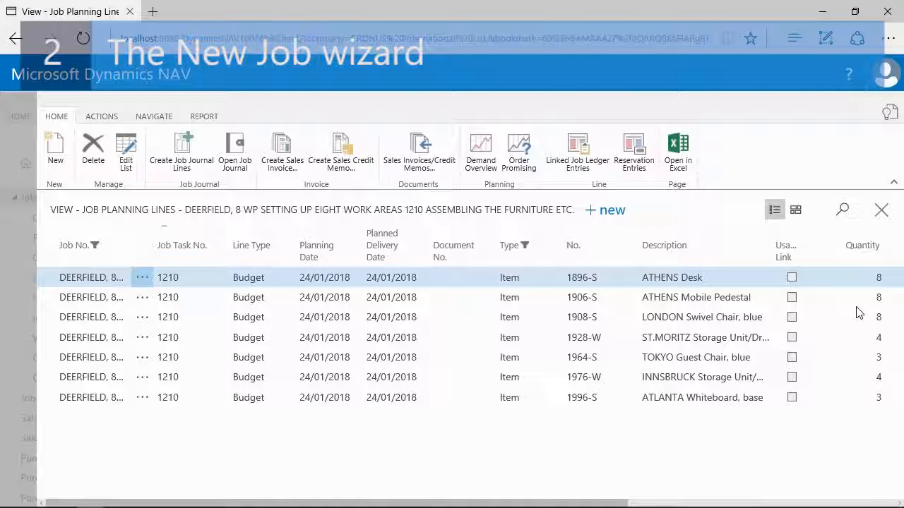
key(Escape)
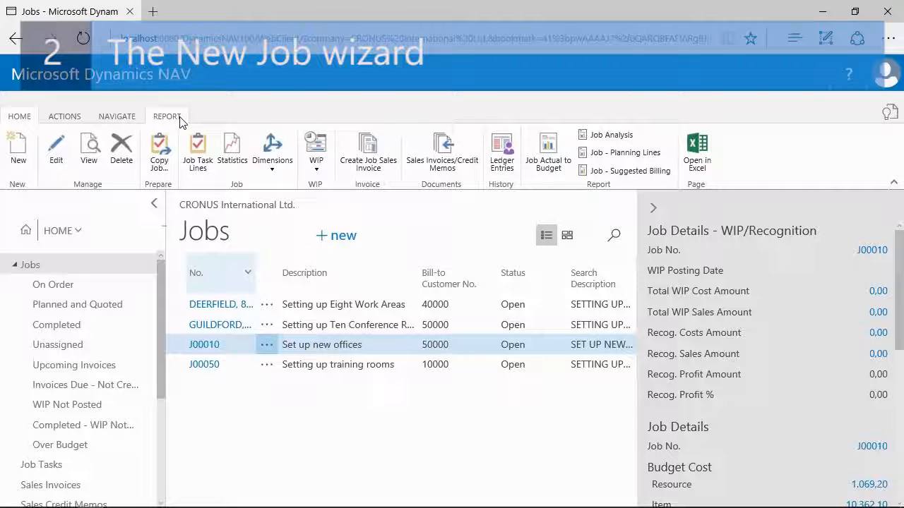
Preview the job quote for job J00010 as a Microsoft Word document and open the generated file.
click(168, 116)
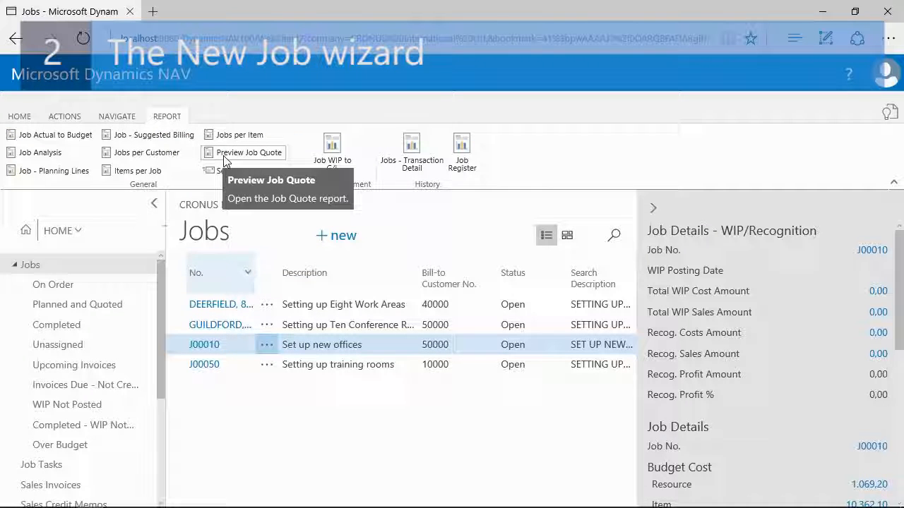
click(224, 158)
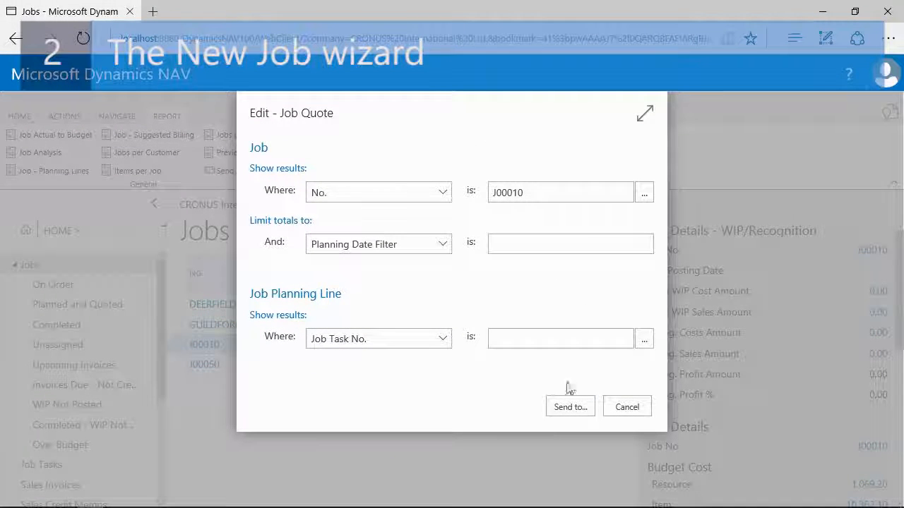
click(571, 412)
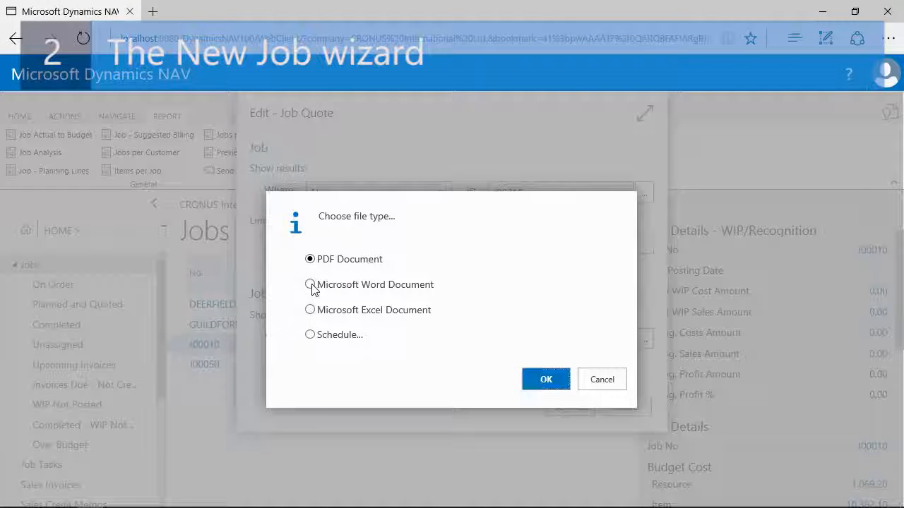
click(545, 381)
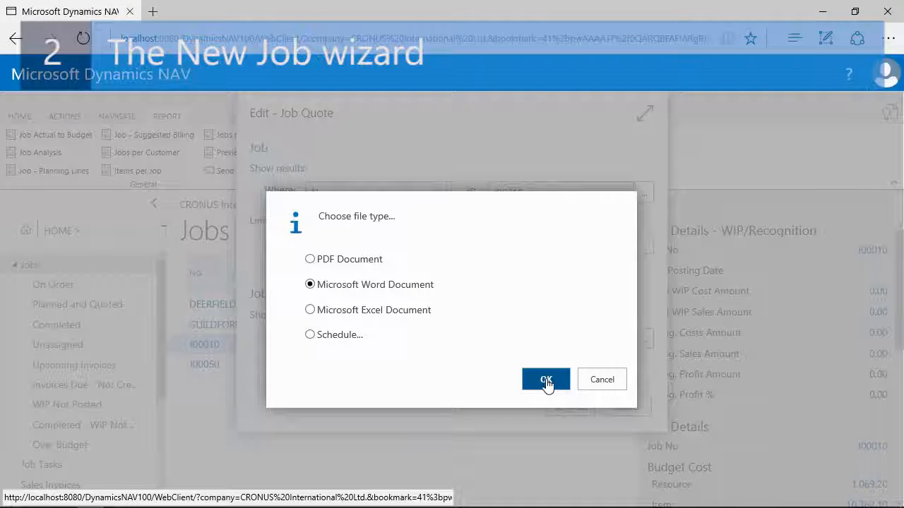
click(540, 478)
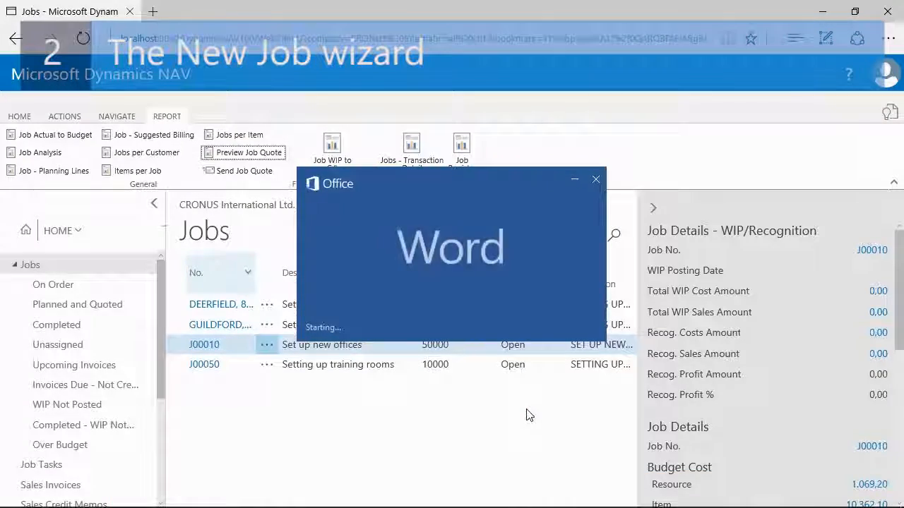
Review the task lines and costs in the job quote document, and close the document.
scroll(527, 410, down, 5)
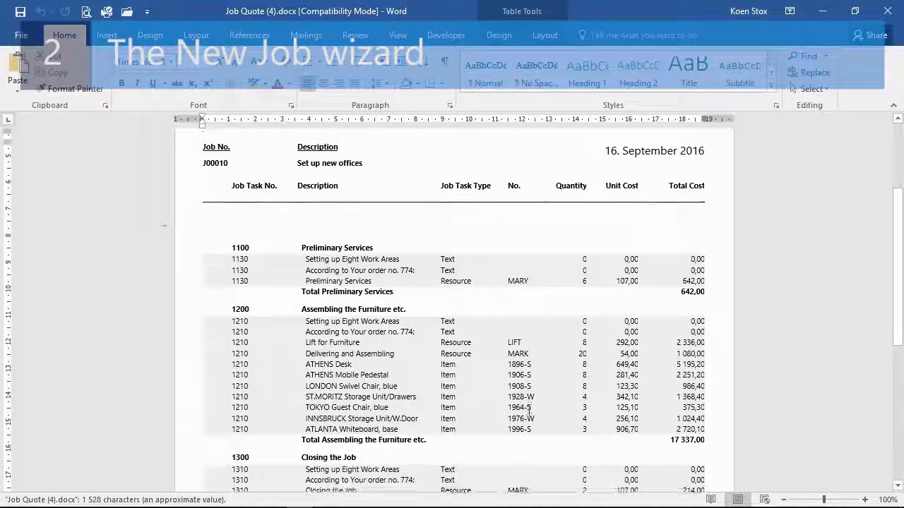
scroll(528, 411, down, 1)
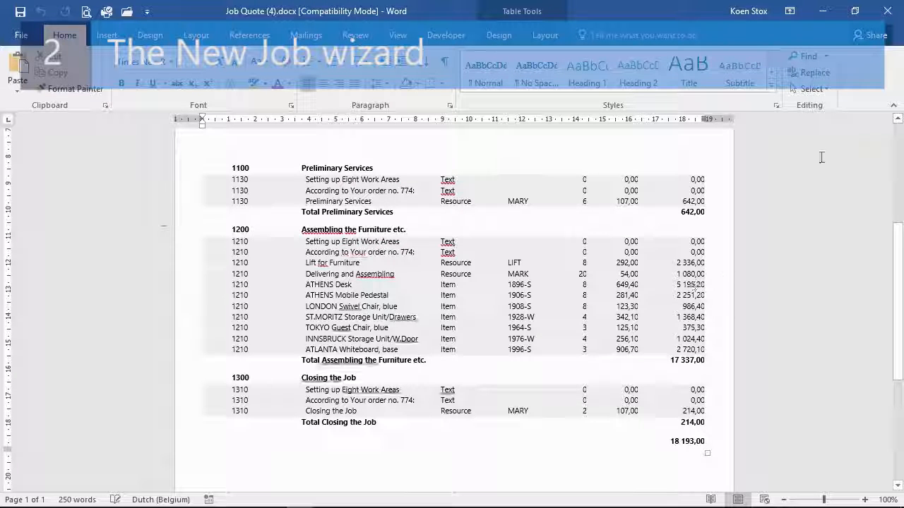
click(887, 11)
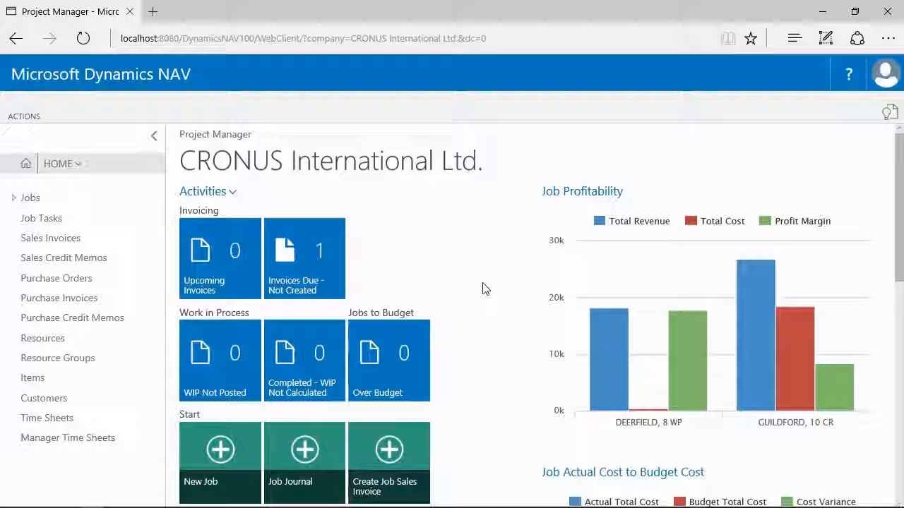
Open the job journal from the Role Center and look at the DEFAULT batch's lines and Post command.
scroll(484, 289, down, 2)
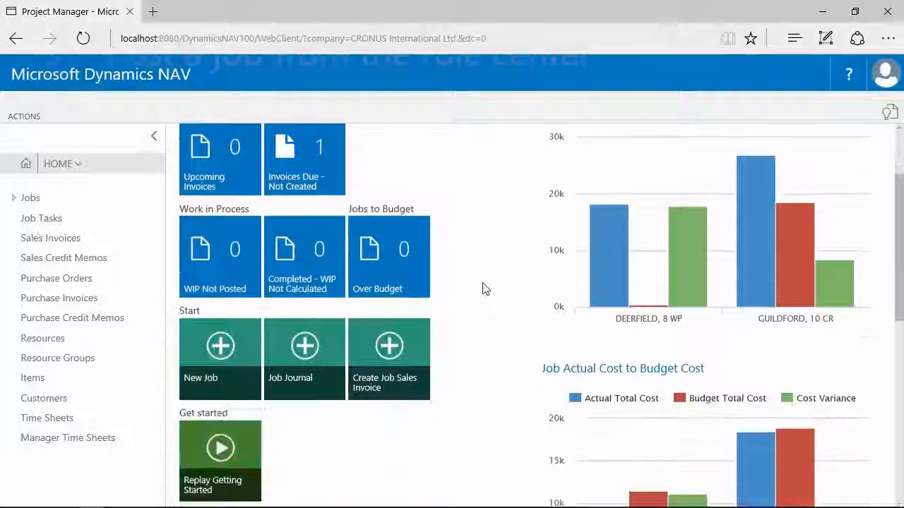
click(304, 357)
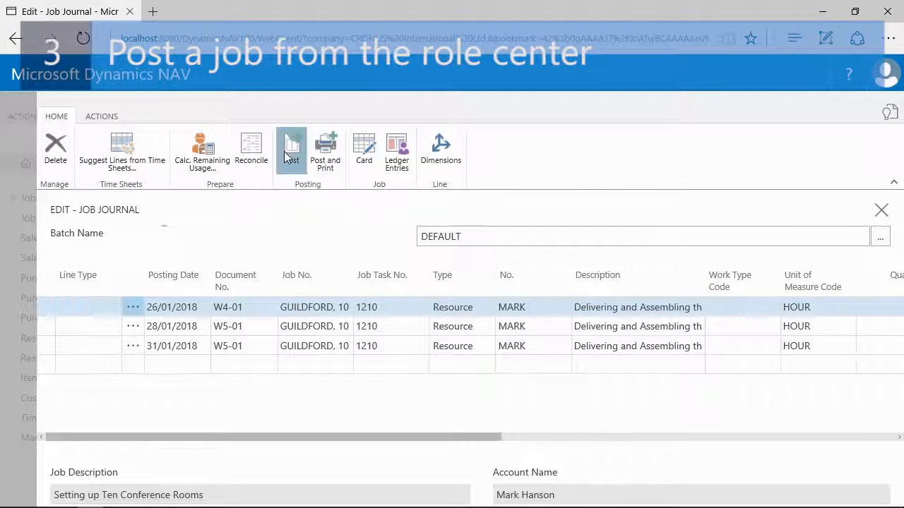
click(290, 150)
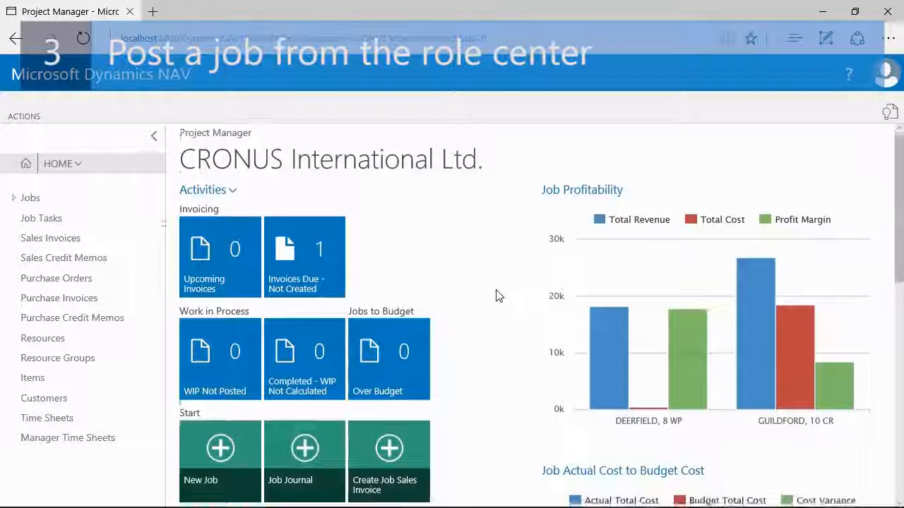
Create a job sales invoice for job J00010 with posting date 25/01/2018, invoiced per Job.
scroll(496, 298, down, 3)
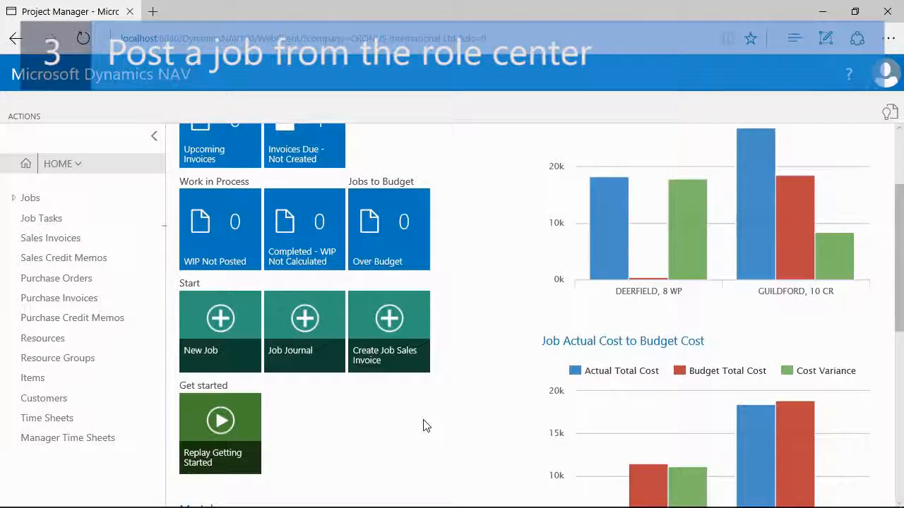
click(395, 370)
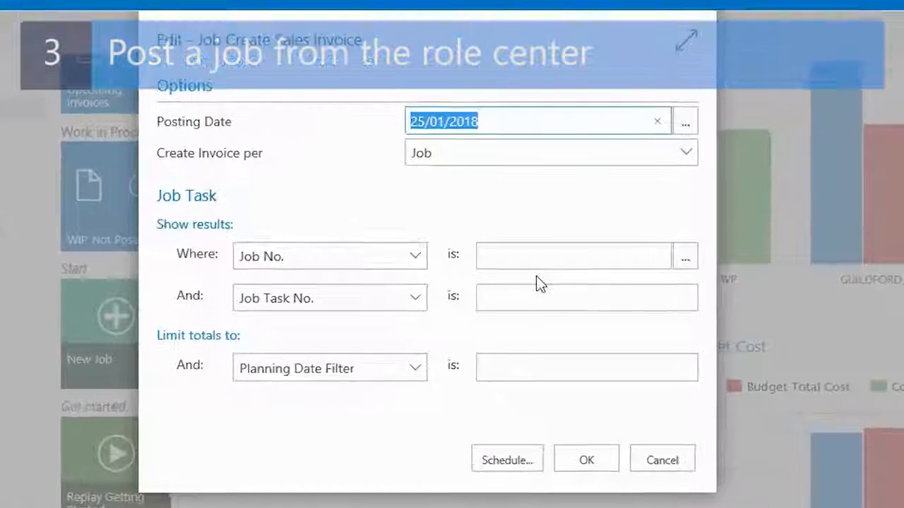
click(702, 259)
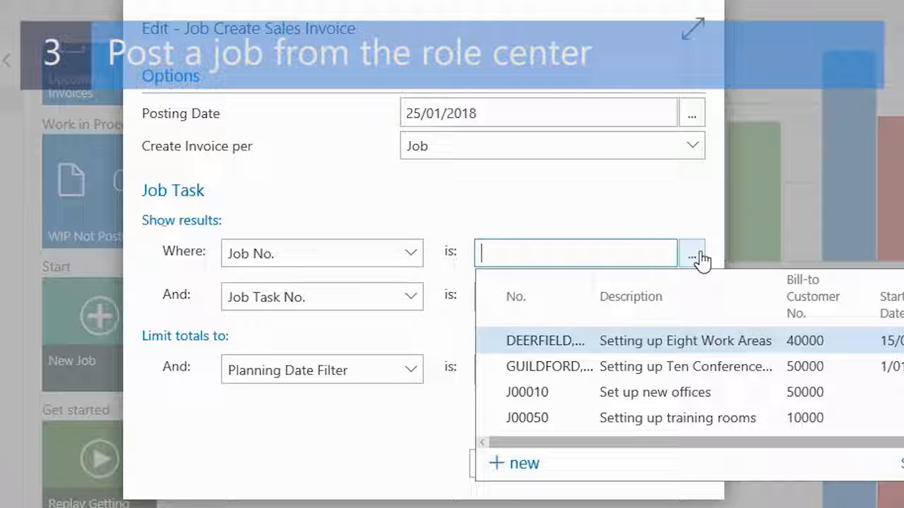
click(519, 395)
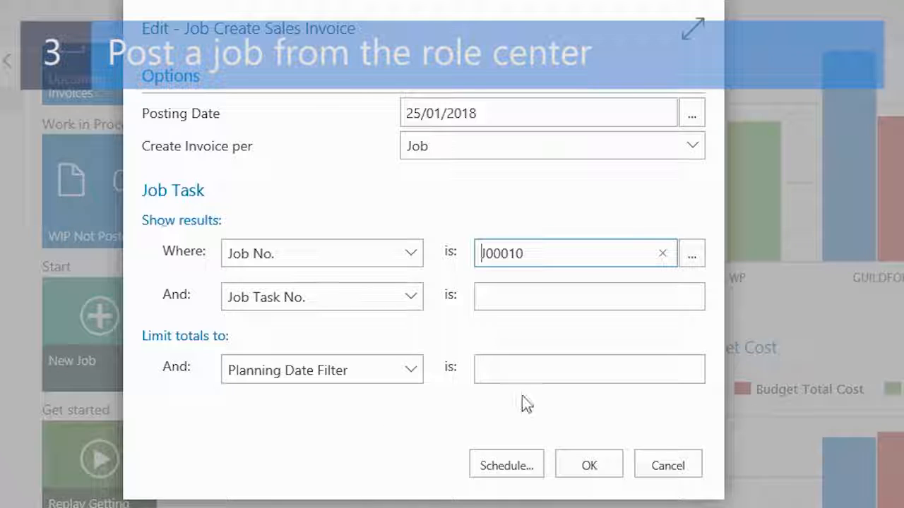
click(586, 465)
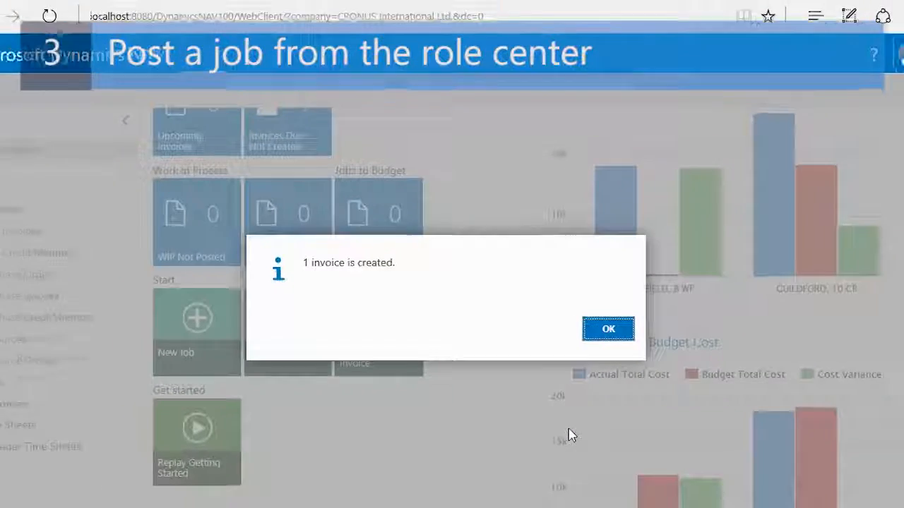
click(608, 329)
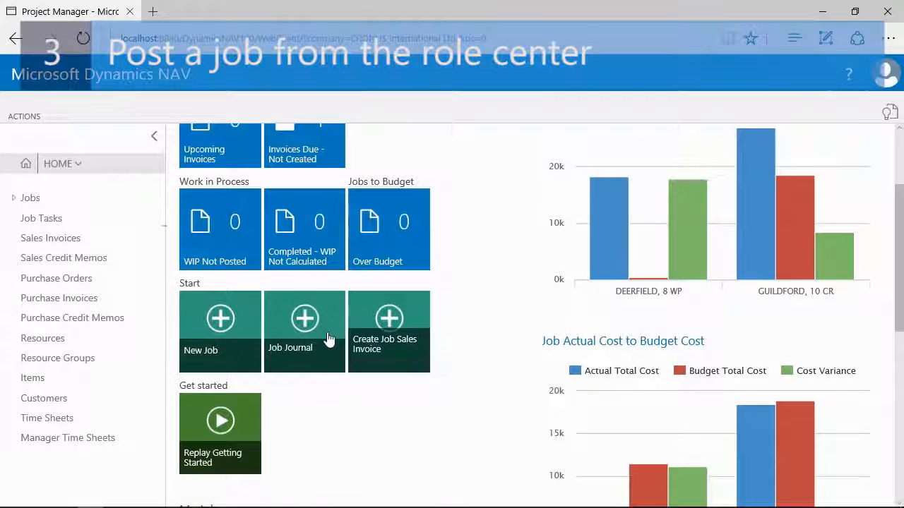
Open the sales invoice created for job J00010, check its lines, and post it.
click(51, 240)
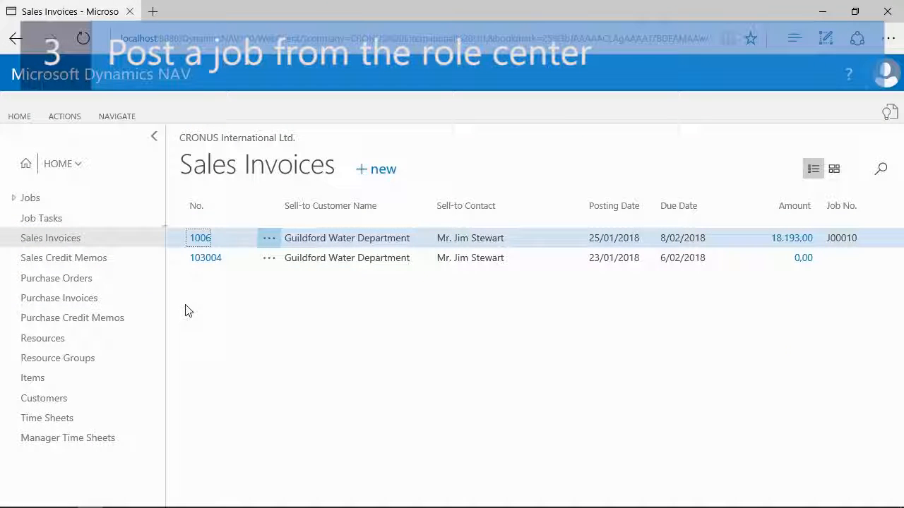
click(200, 238)
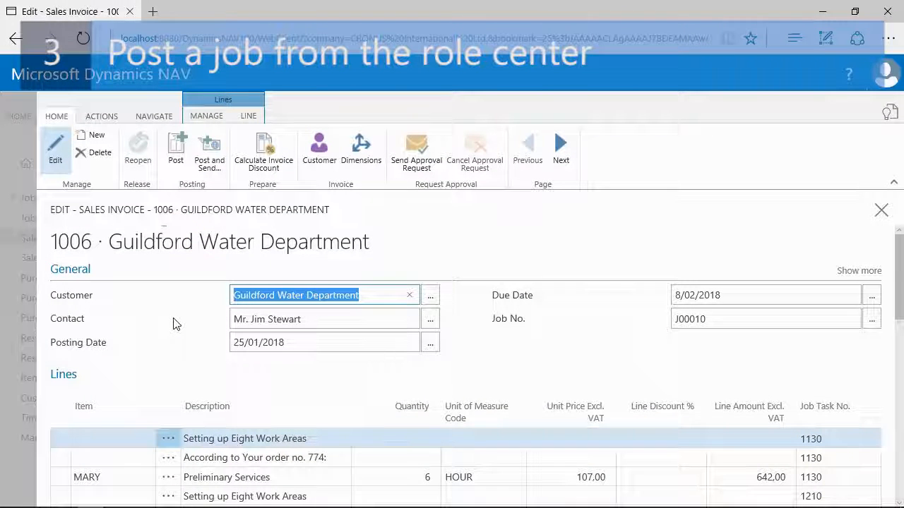
scroll(240, 436, down, 3)
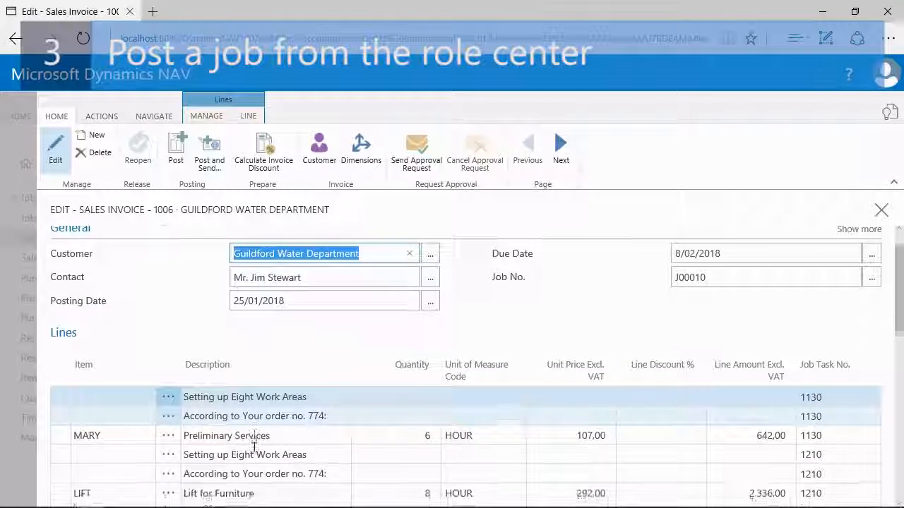
scroll(254, 441, down, 2)
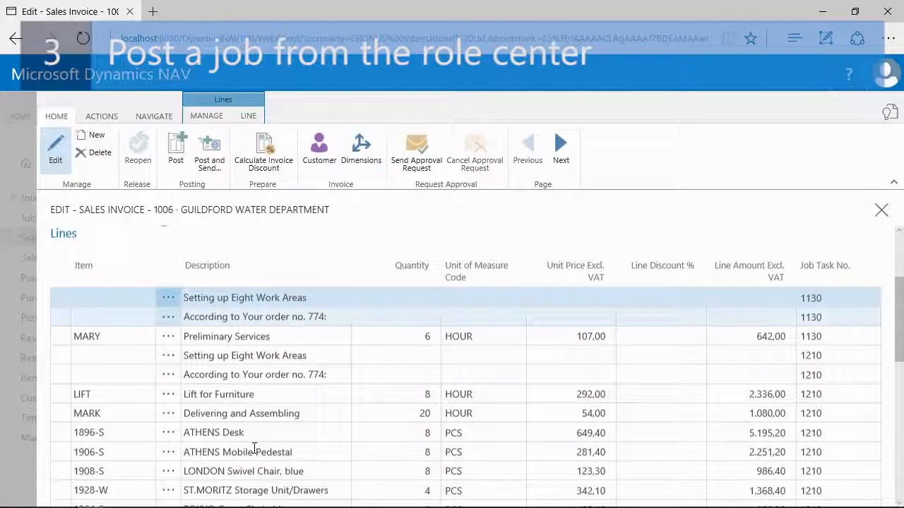
click(175, 157)
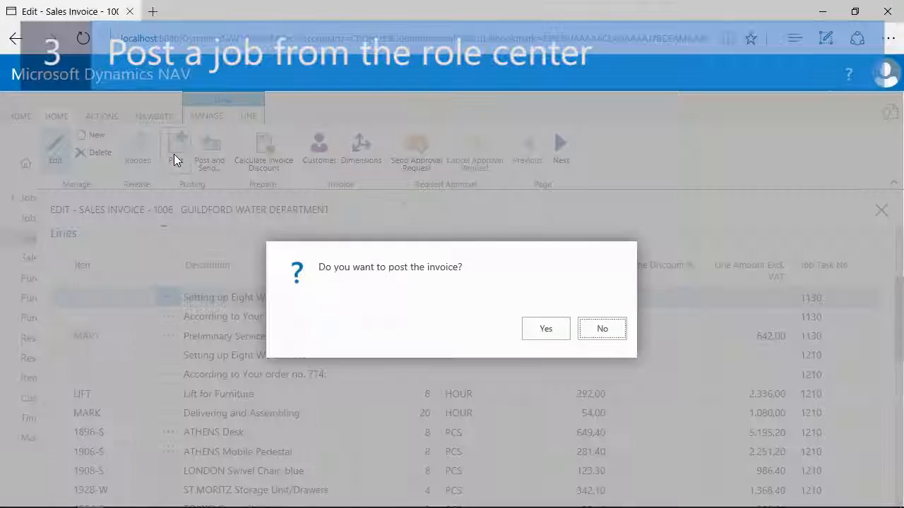
click(554, 342)
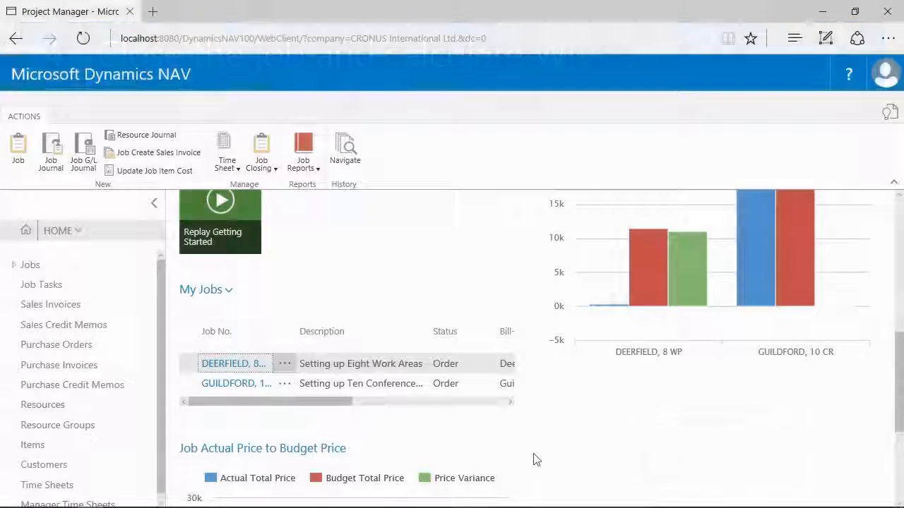
Open the DEERFIELD, 8 WP job card for editing, set its status to Completed, and accept the ending date.
click(252, 368)
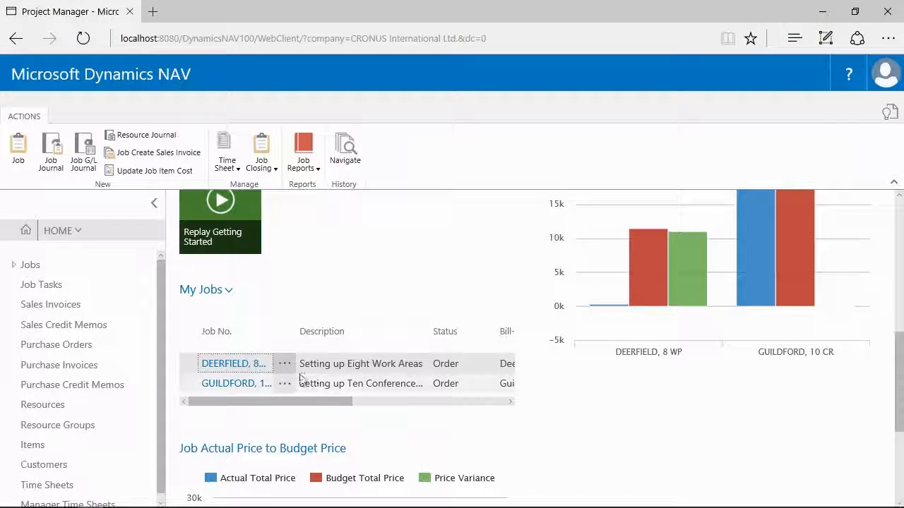
click(253, 368)
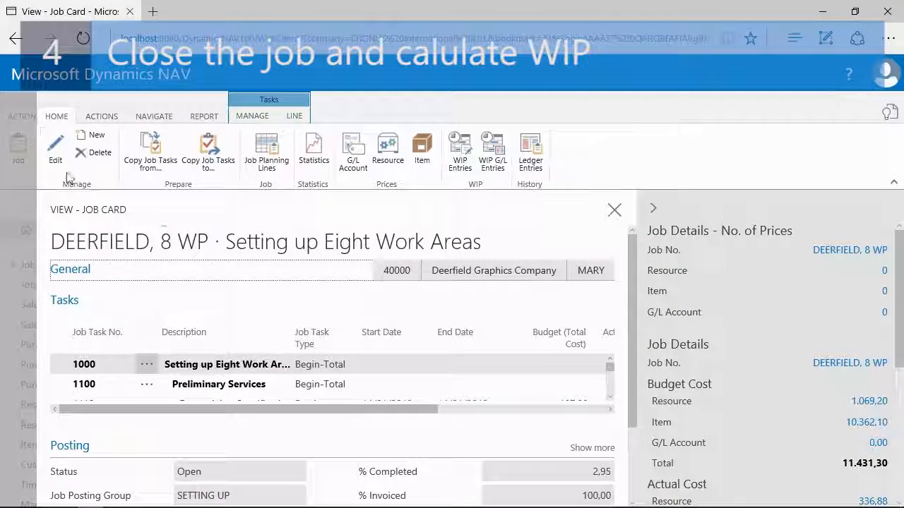
click(59, 163)
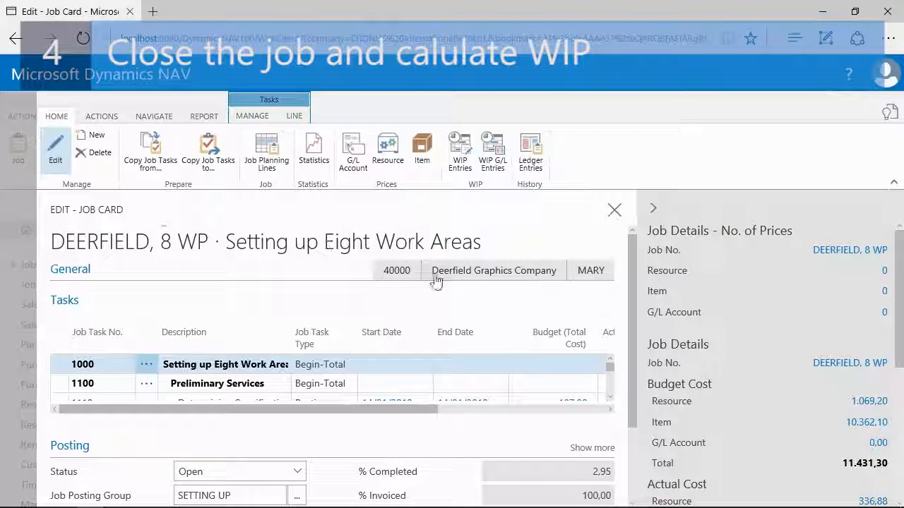
drag(636, 333, 639, 363)
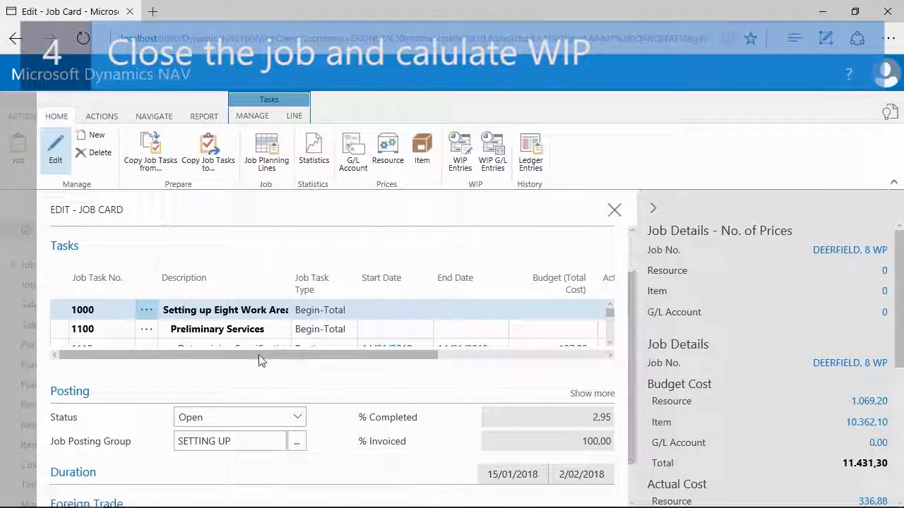
click(297, 418)
click(297, 418)
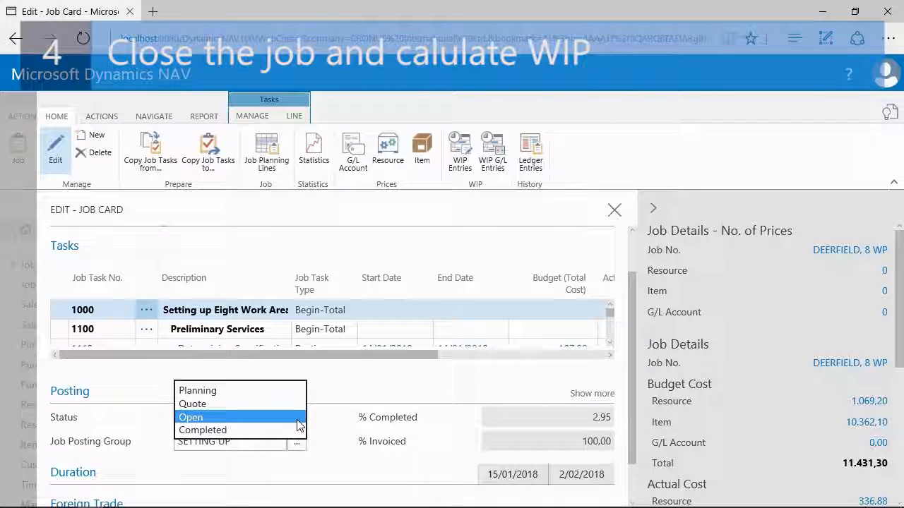
click(205, 429)
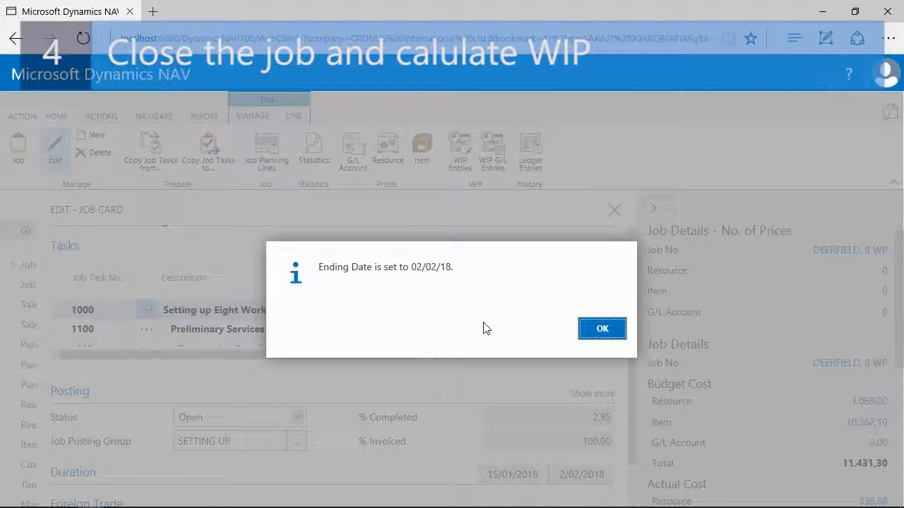
click(600, 330)
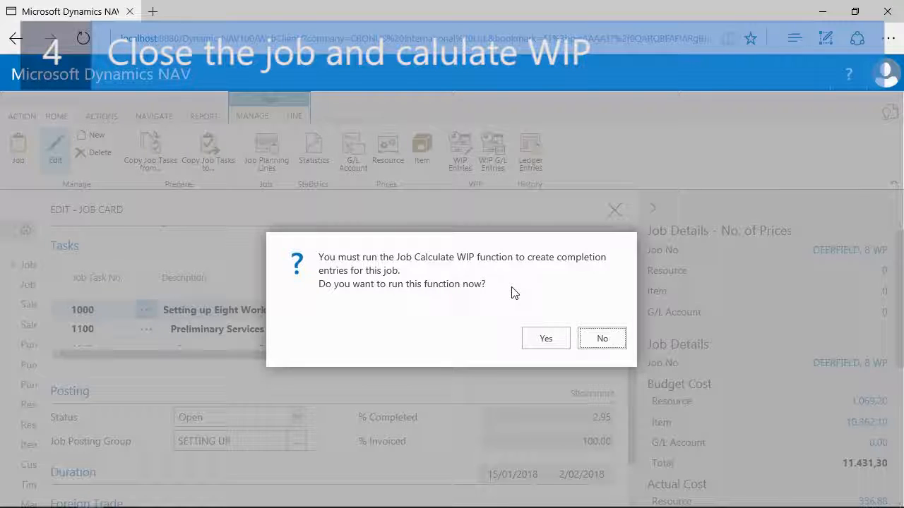
Run Job Calculate WIP for the job, previewing the posting accounts, and post the completion entries to G/L.
click(539, 342)
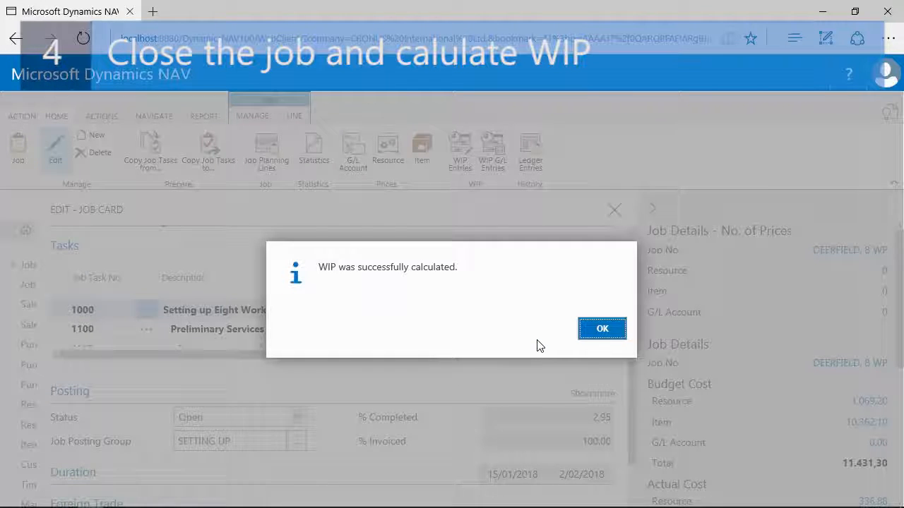
click(591, 334)
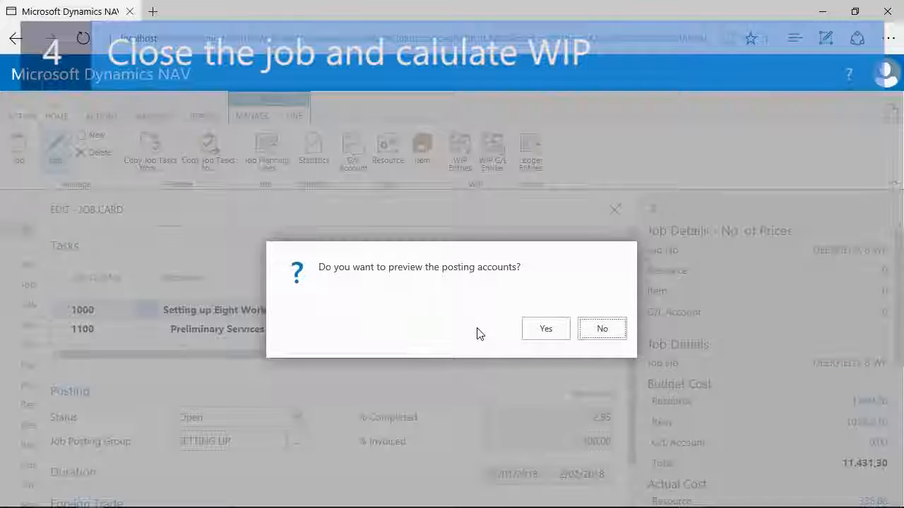
click(545, 332)
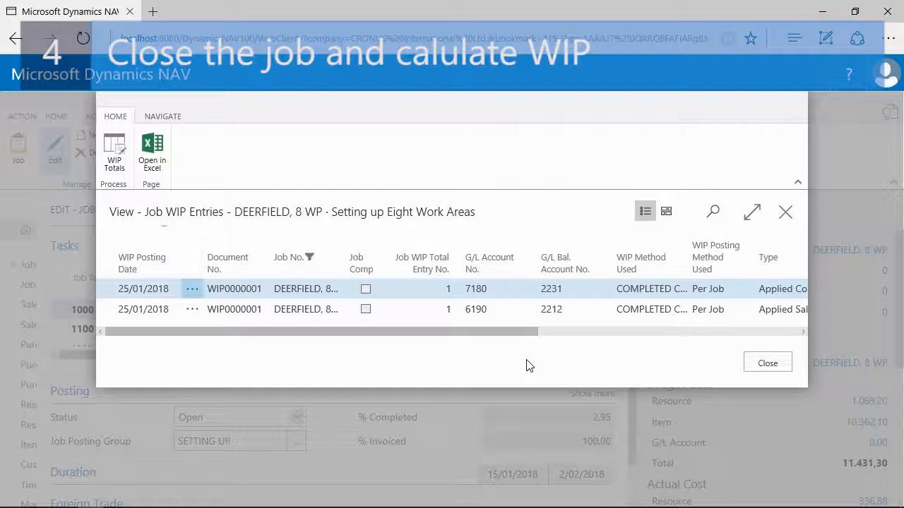
click(765, 366)
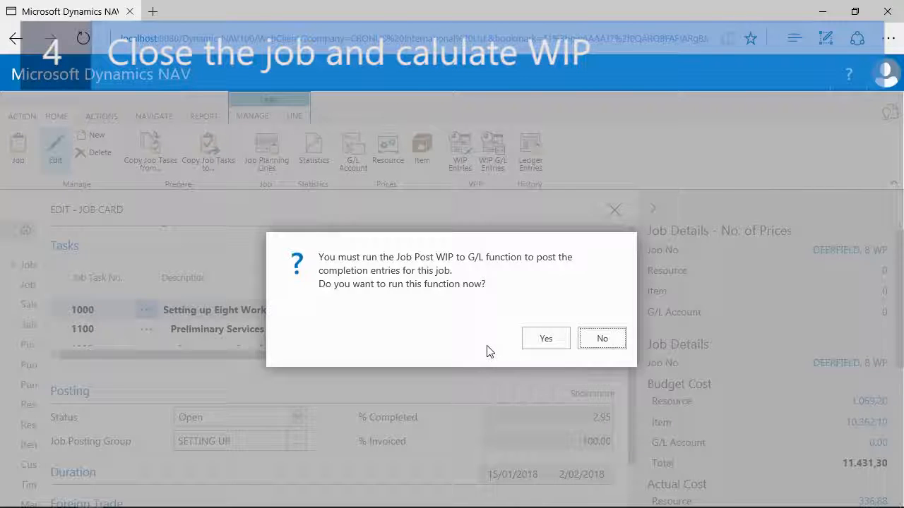
click(544, 346)
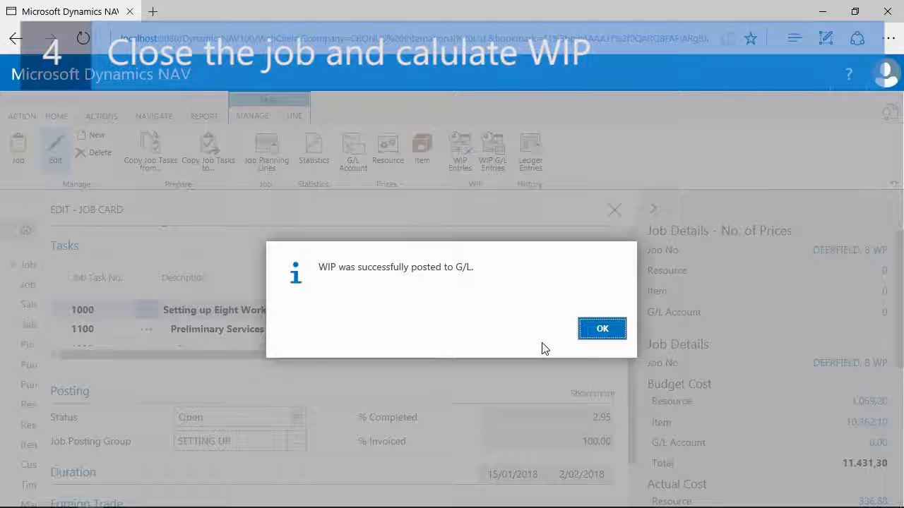
click(595, 331)
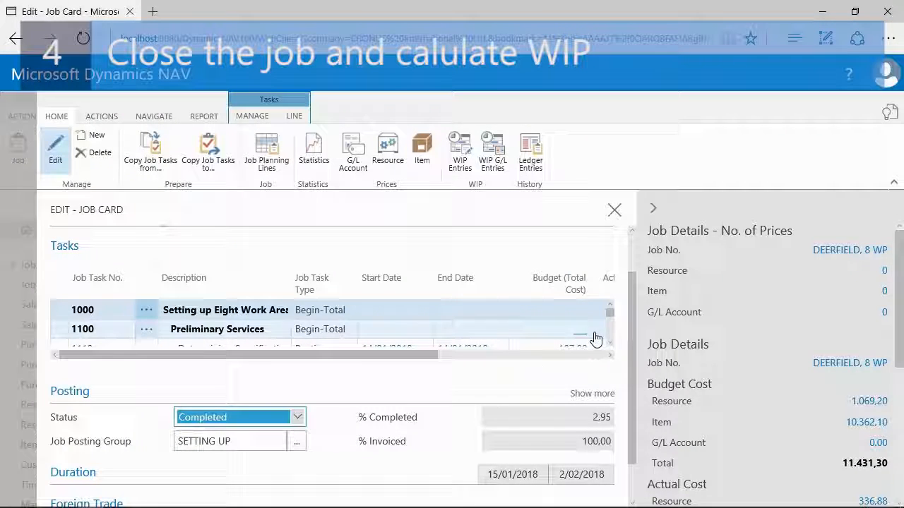